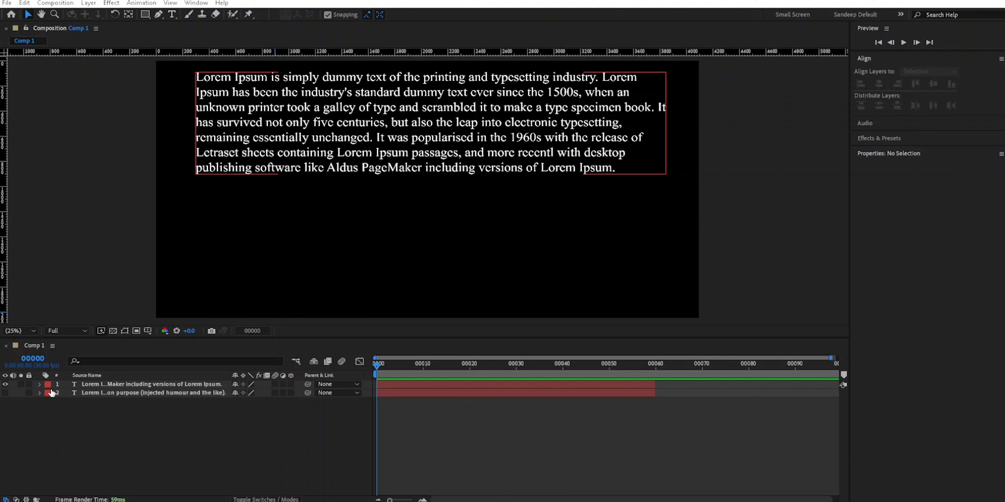
Switch to the lipsum.com page in the browser and highlight the paragraph under "Why do we use it?".
click(151, 383)
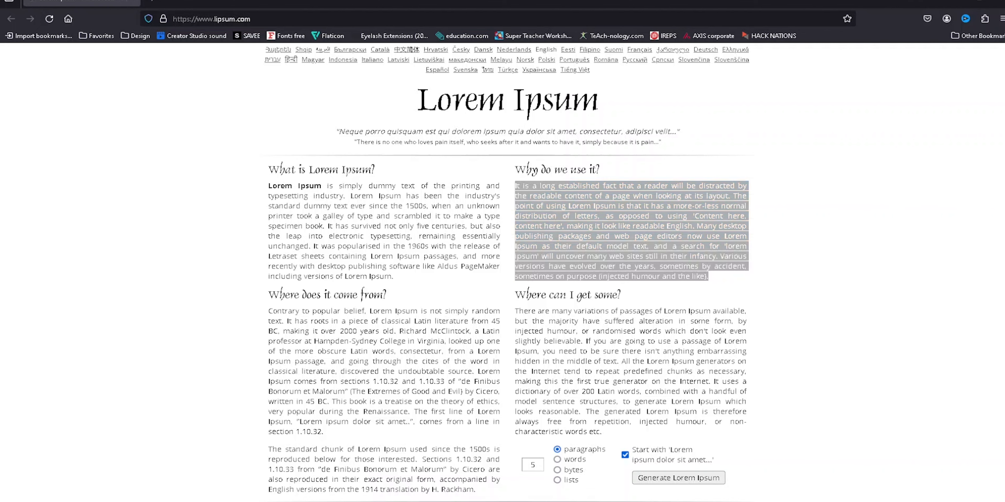
drag(708, 276, 500, 185)
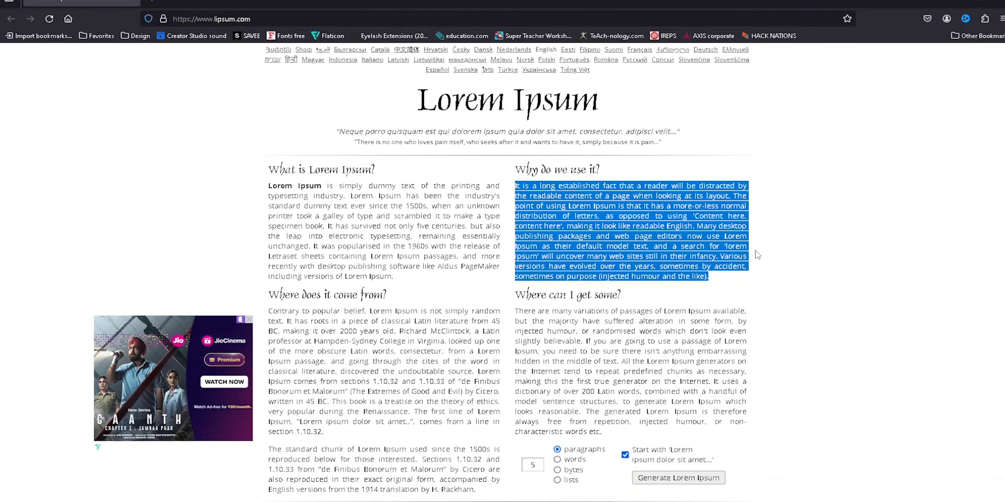
scroll(757, 251, up, 5)
scroll(756, 252, down, 5)
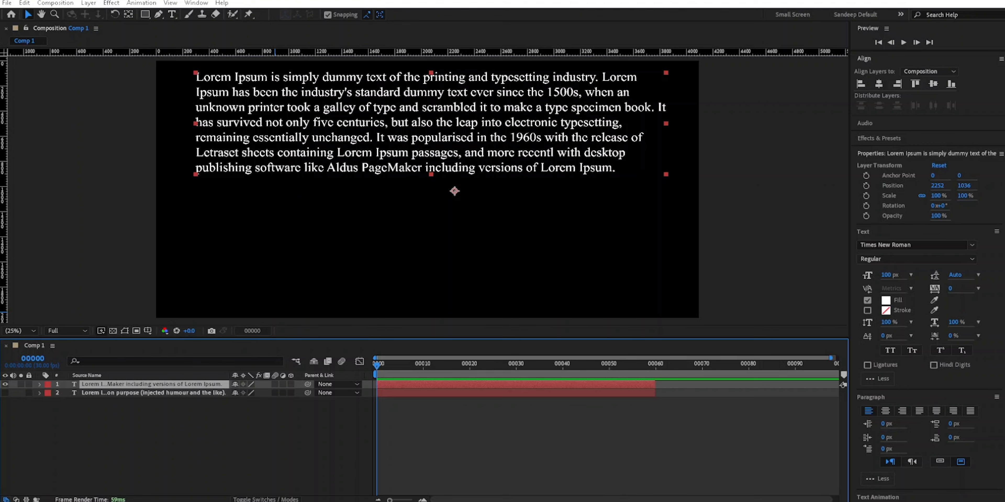
Display the Paragraph panel and examine the matching paragraph options in the text layer's Properties.
click(202, 4)
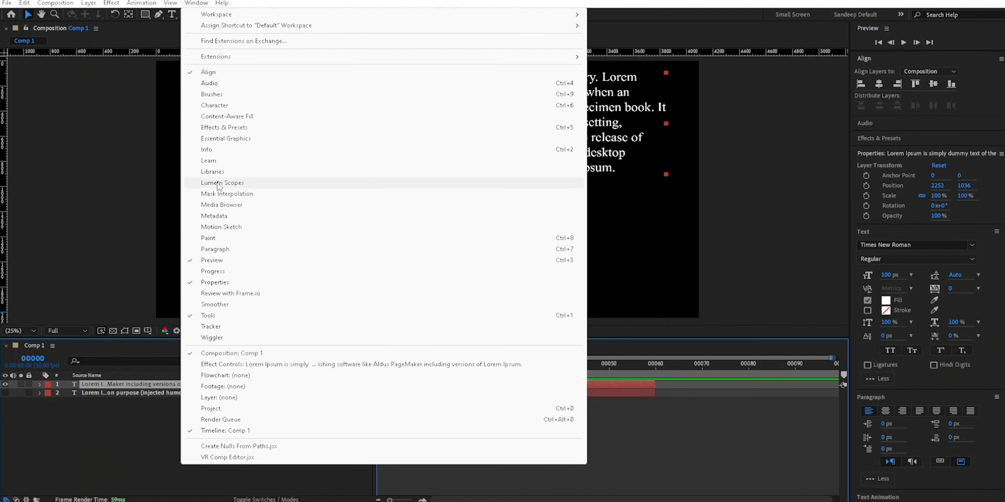
click(225, 251)
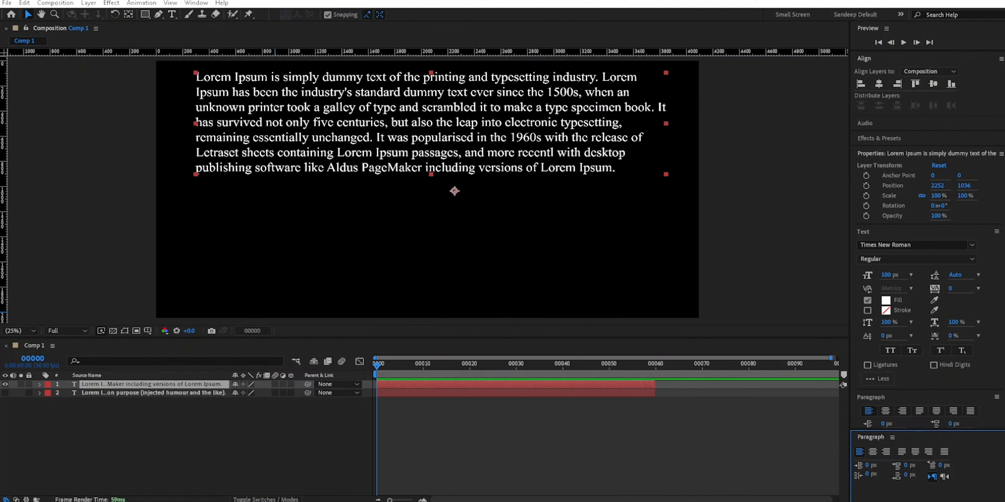
scroll(926, 249, down, 3)
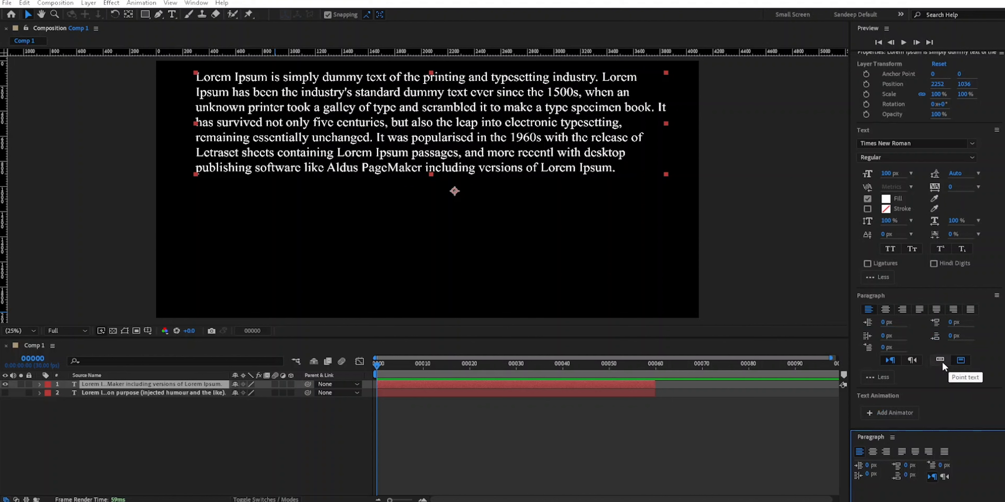
scroll(874, 344, up, 3)
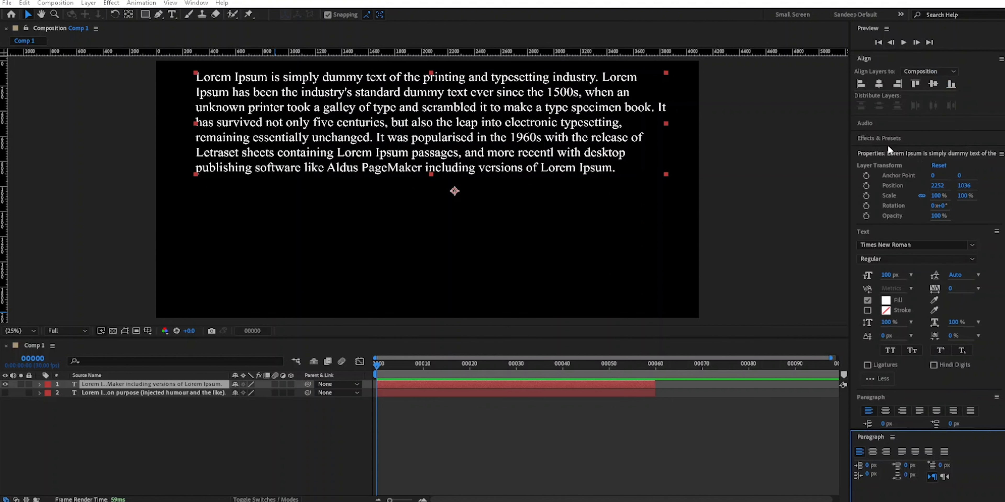
Close the Properties panel and dock the Paragraph panel beside the composition view.
click(1000, 153)
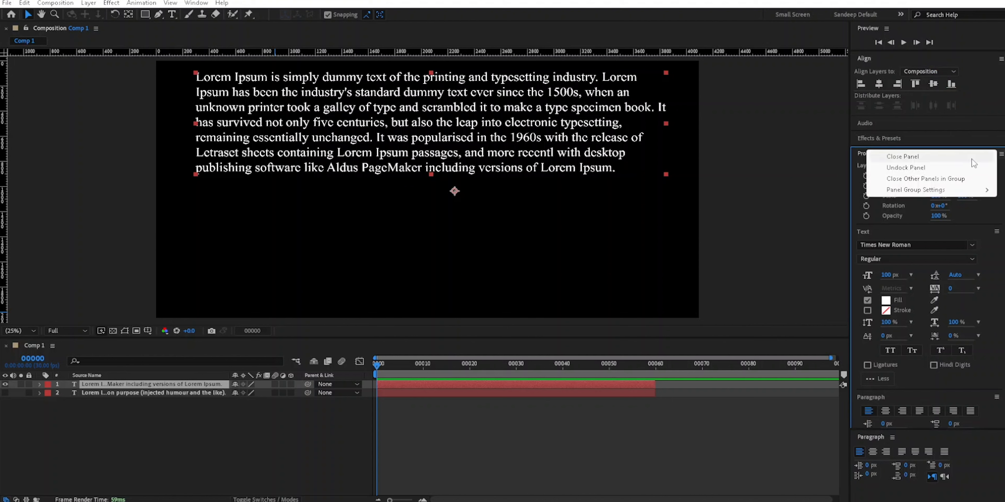
click(952, 157)
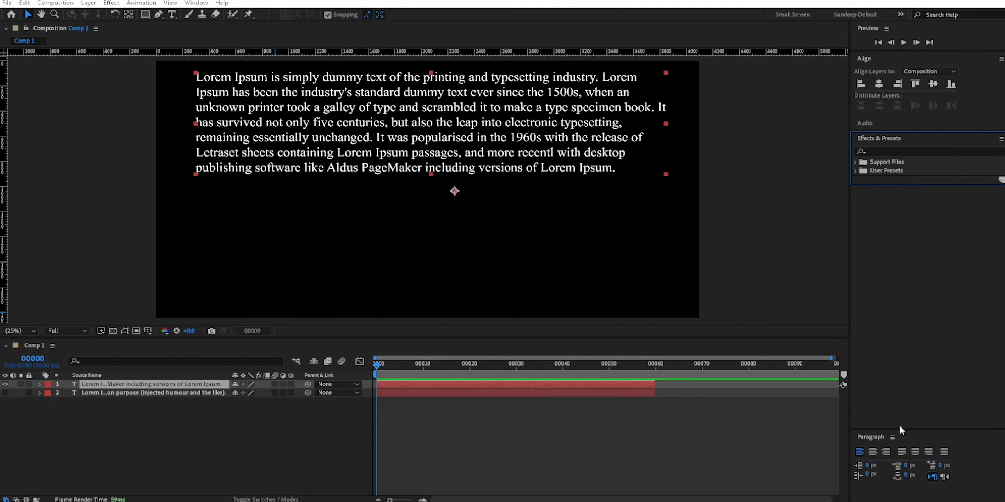
drag(900, 428, 823, 158)
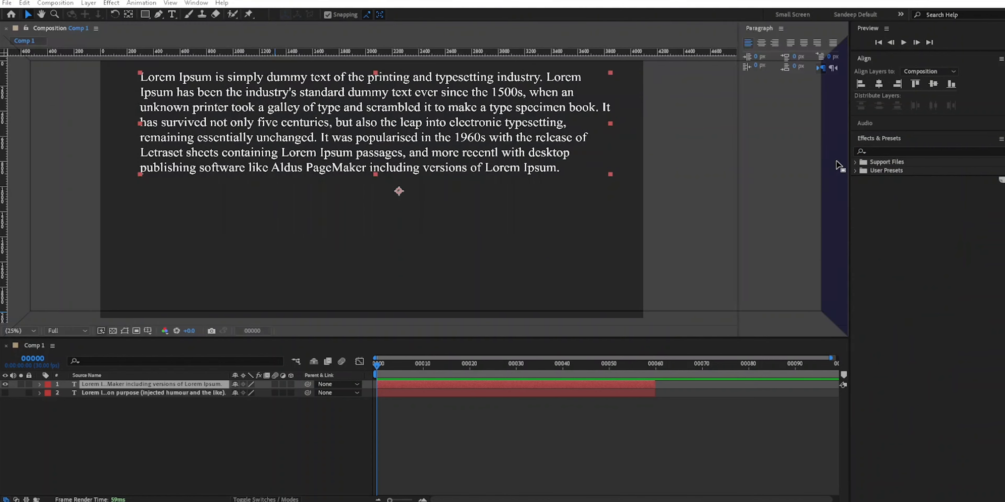
Close the other side panels, including Effects & Presets and Align, and widen the Paragraph panel's area.
click(1000, 139)
click(960, 141)
click(1000, 59)
click(975, 62)
click(1000, 59)
click(959, 63)
click(913, 39)
drag(902, 119, 777, 120)
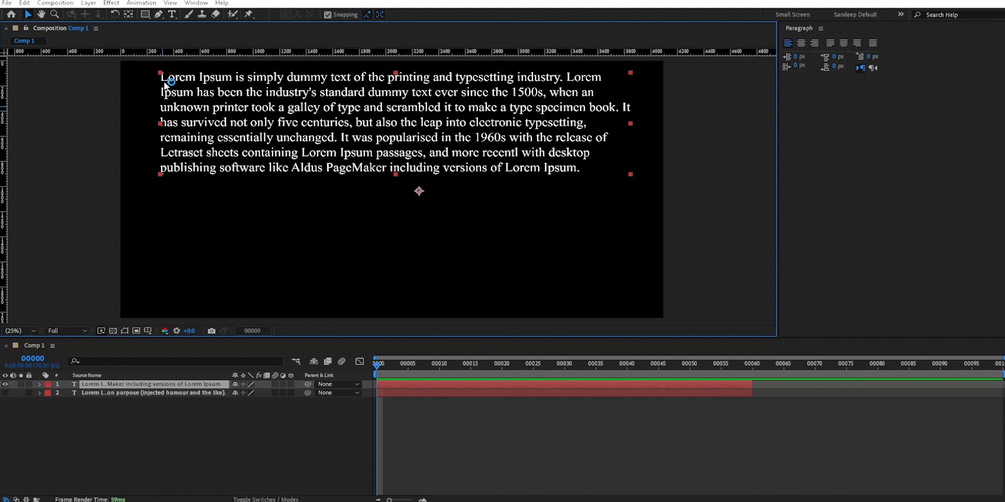
Try right alignment and centre alignment on the single-paragraph text layer.
click(816, 42)
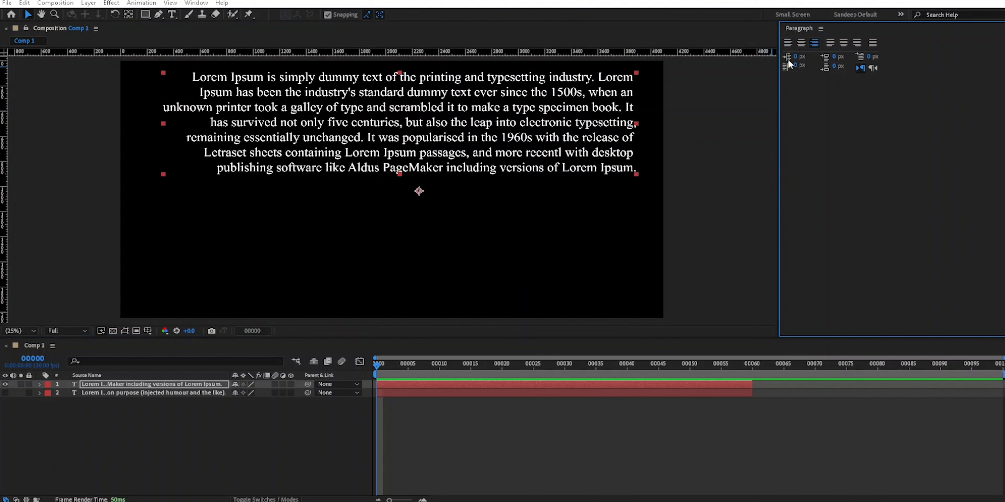
click(801, 43)
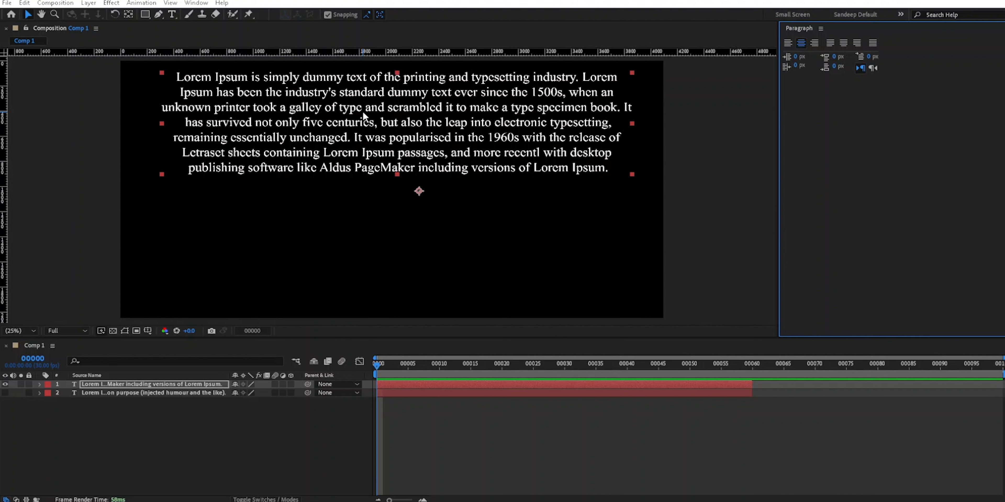
Try each justification option on the single-paragraph text, ending with the last line justified left.
click(829, 46)
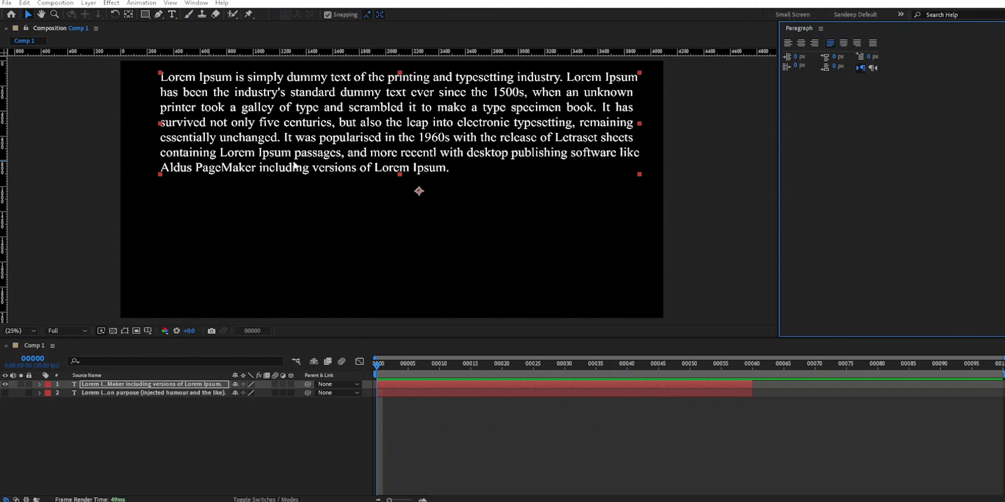
click(843, 42)
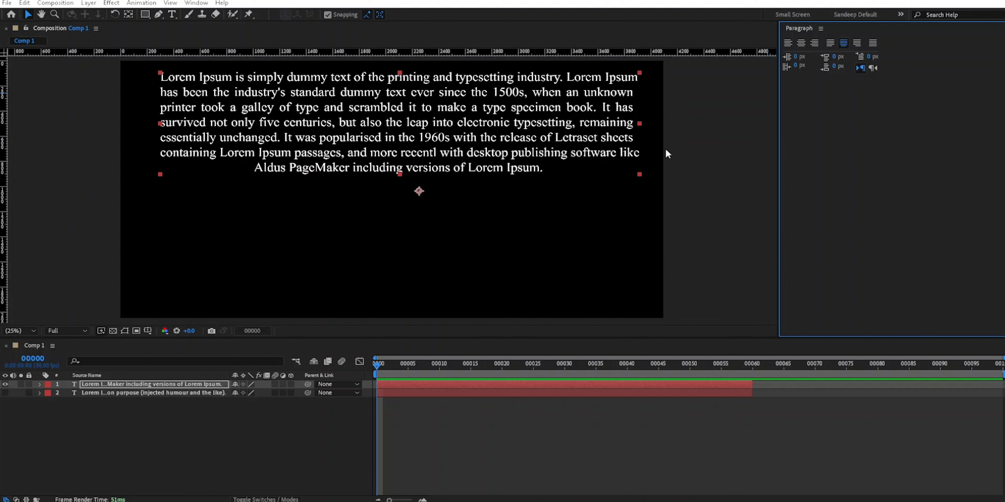
click(858, 43)
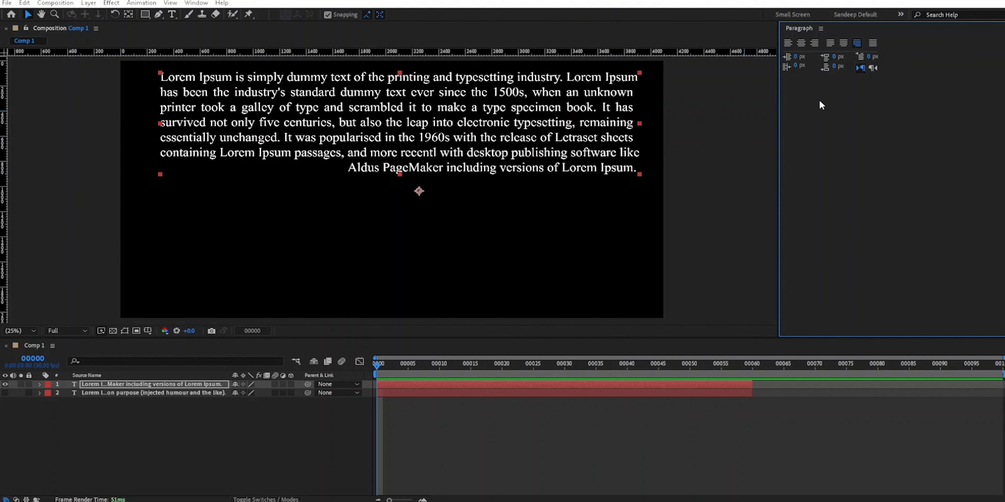
click(872, 44)
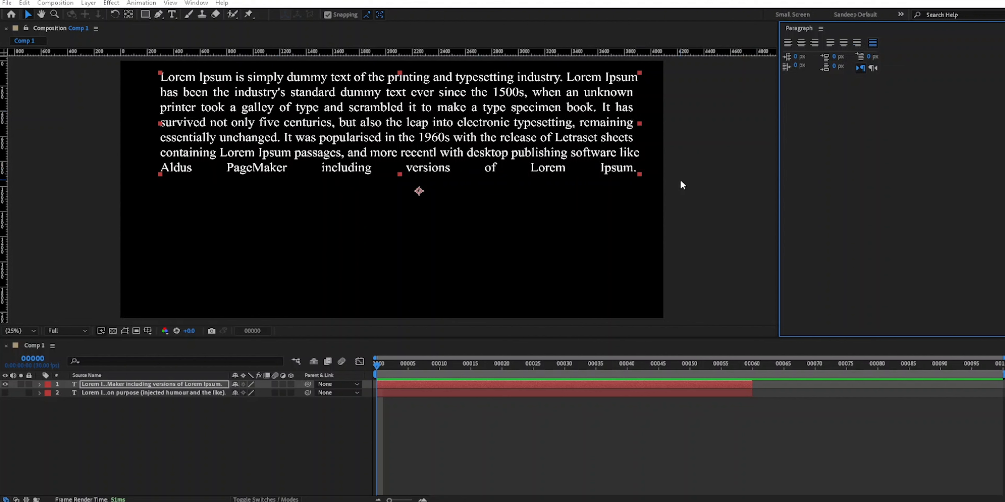
click(830, 44)
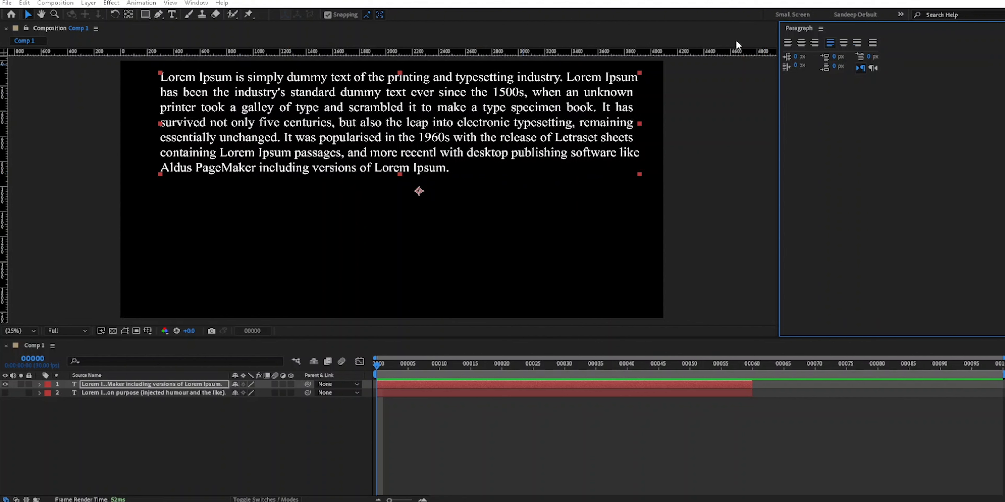
Try a left margin indent of 403 px on the paragraph and reset it to 0 px.
drag(798, 63, 956, 62)
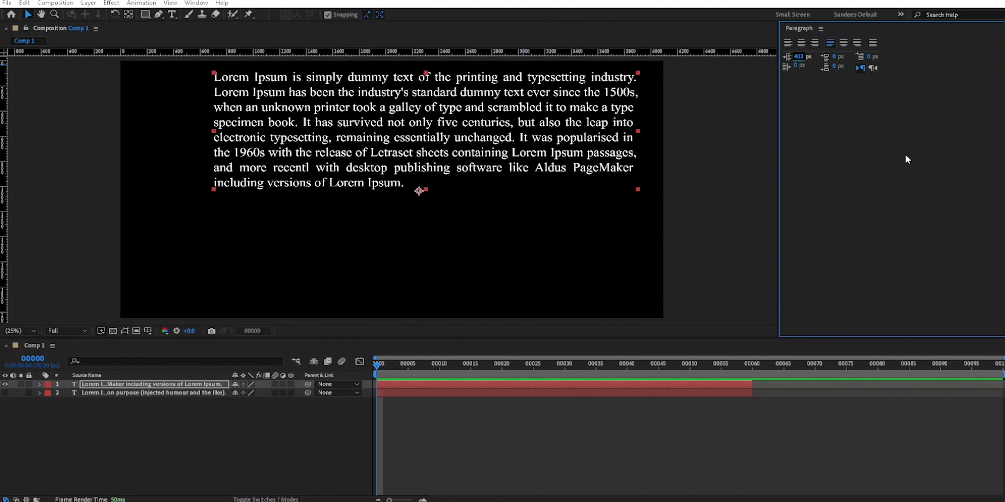
text(0)
key(Return)
Try a right margin indent on the paragraph and undo it.
click(795, 66)
drag(795, 65, 856, 66)
key(ctrl+z)
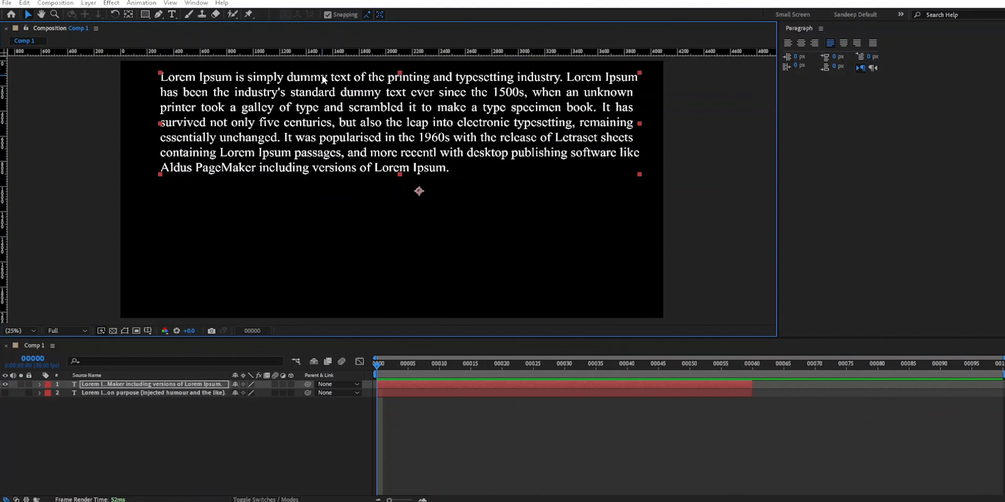
Try a first-line indent of 274 px, undo it, and choose left-to-right text direction.
drag(870, 58, 909, 58)
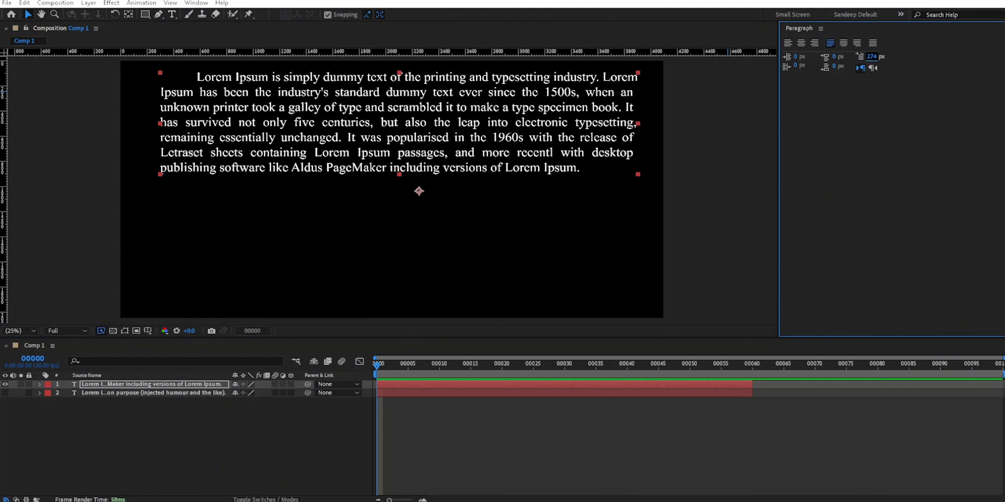
key(ctrl+z)
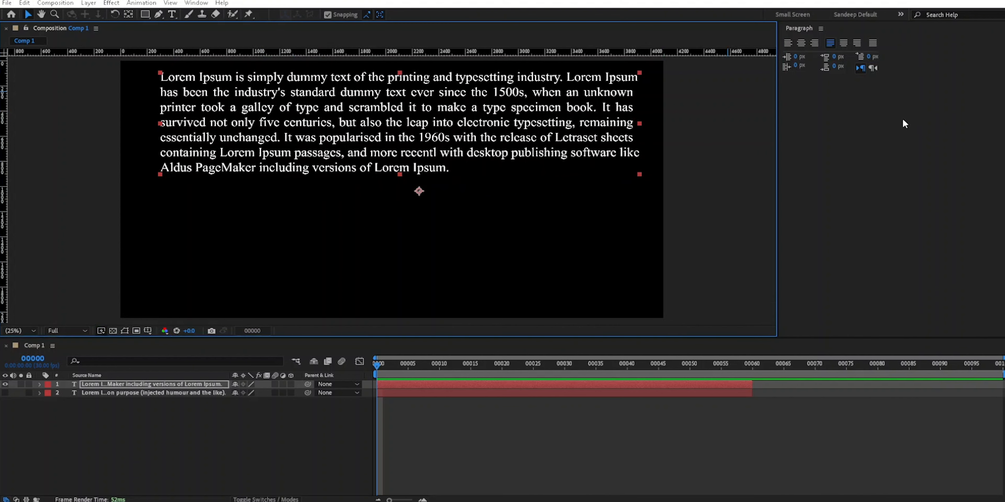
click(861, 69)
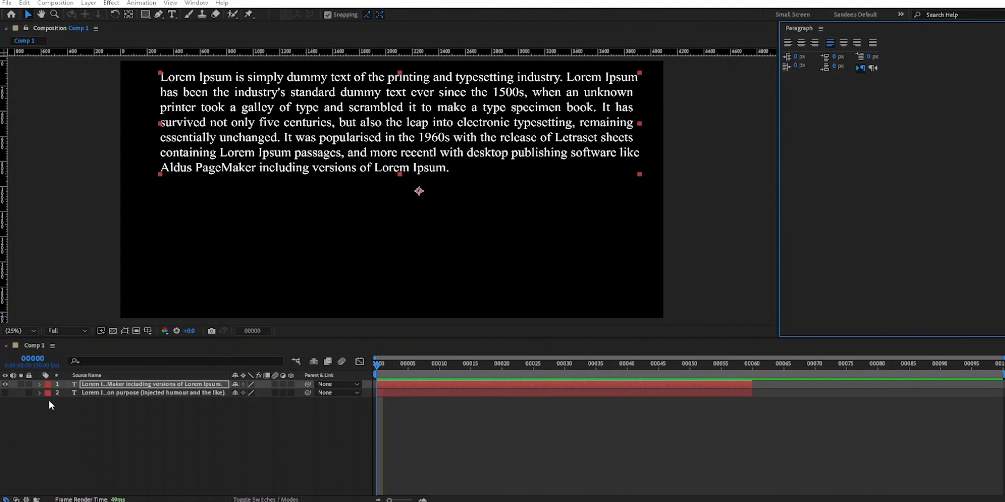
Show the two-paragraph text layer and hide the single-paragraph layer.
click(5, 393)
click(4, 384)
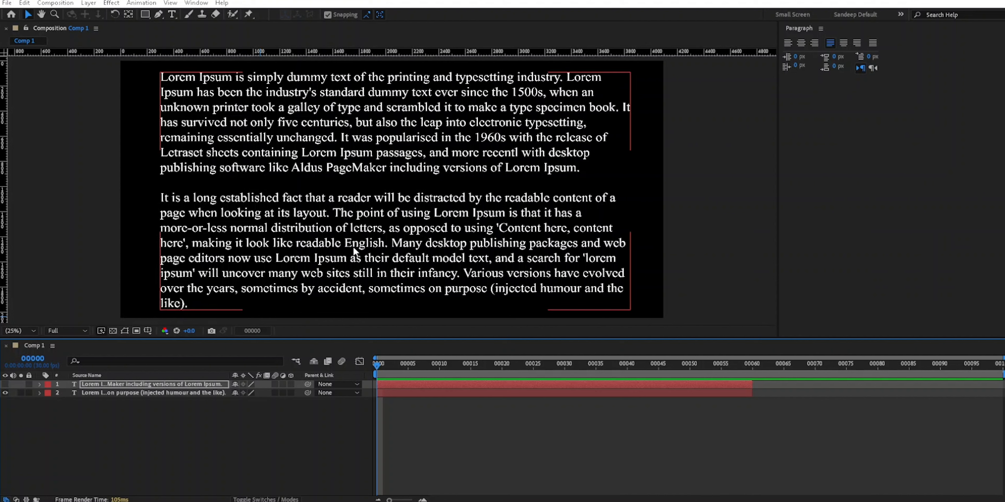
Try 164 px of space before paragraphs on the two-paragraph text layer and undo it.
drag(837, 57, 907, 54)
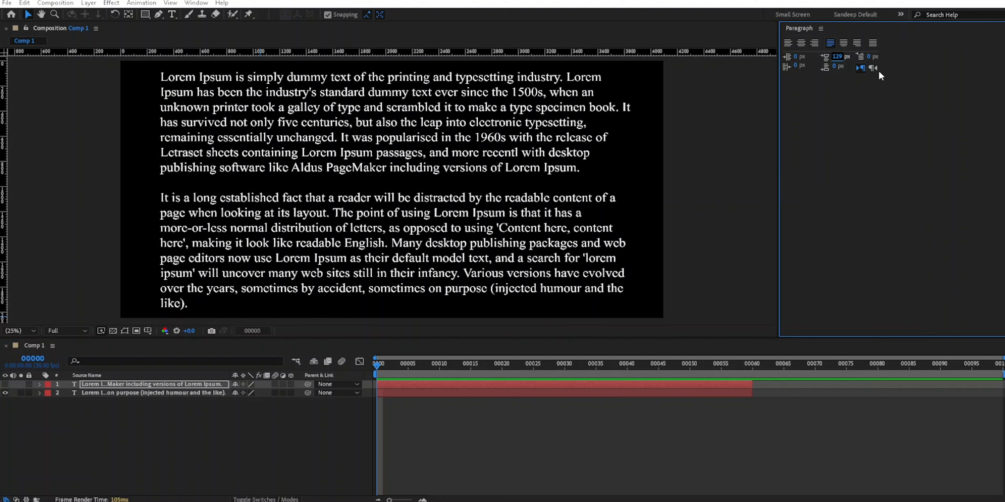
click(131, 392)
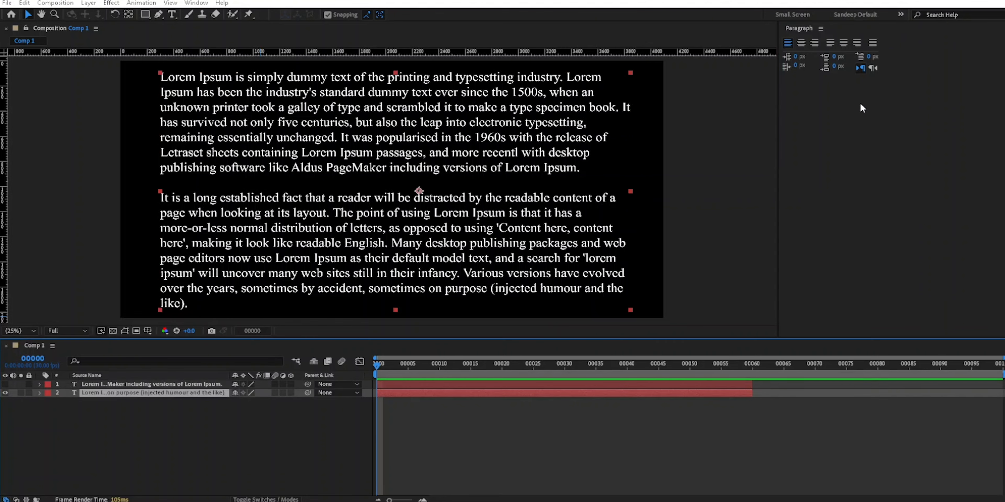
drag(842, 63, 926, 59)
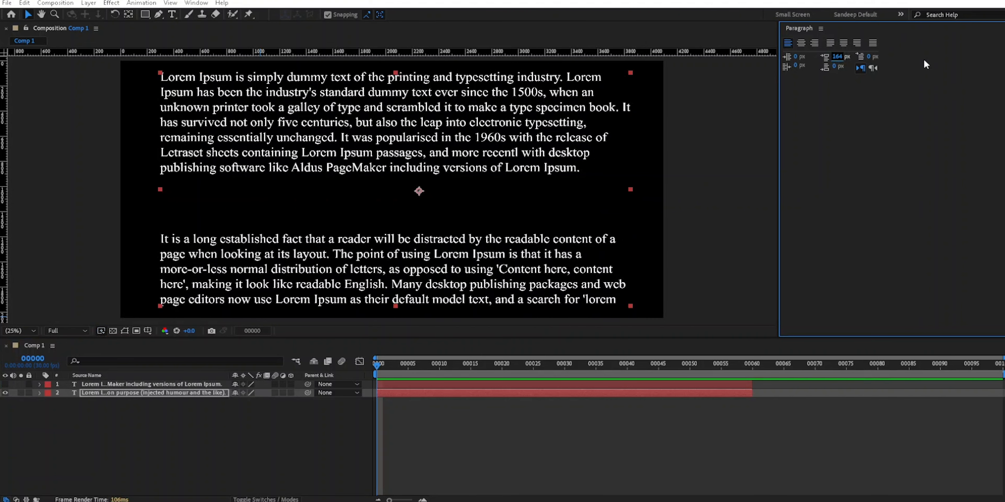
key(ctrl+z)
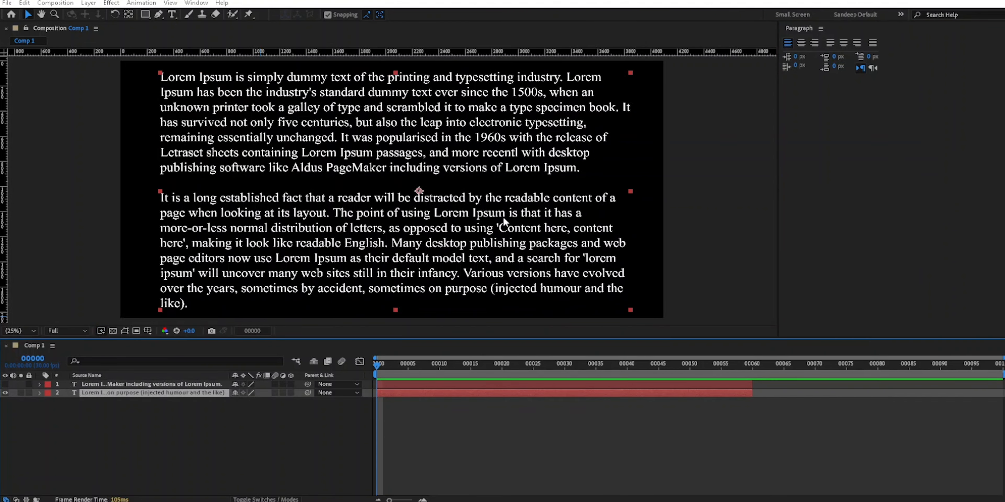
Try 94 px of space after paragraphs on the two-paragraph text layer and undo it.
drag(836, 69, 884, 64)
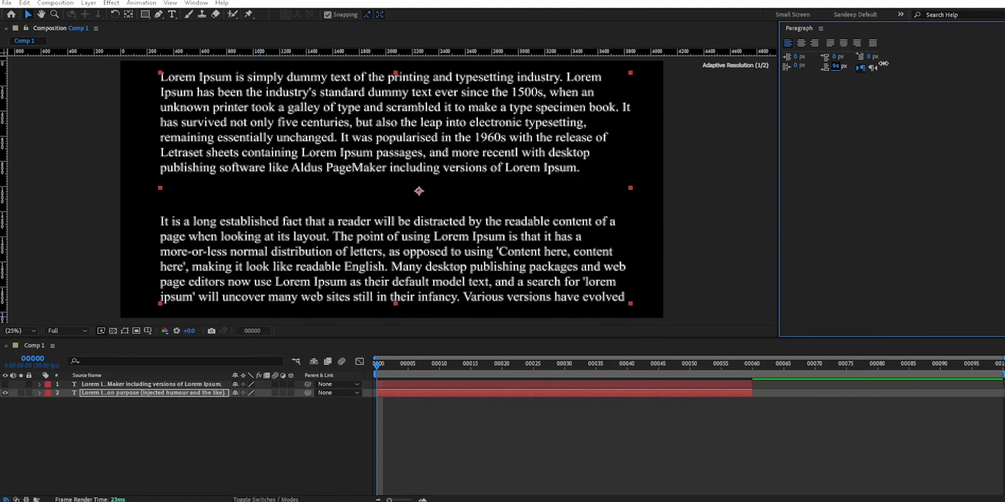
click(497, 335)
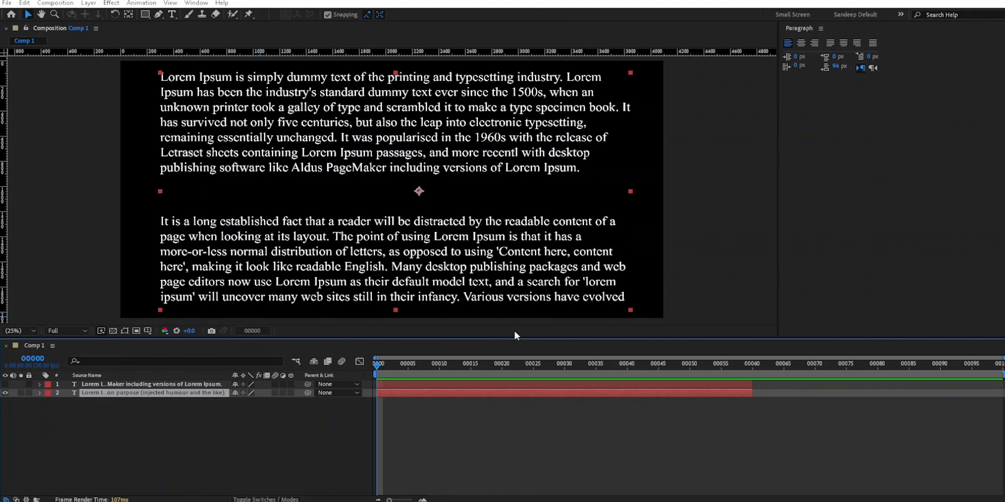
key(ctrl+z)
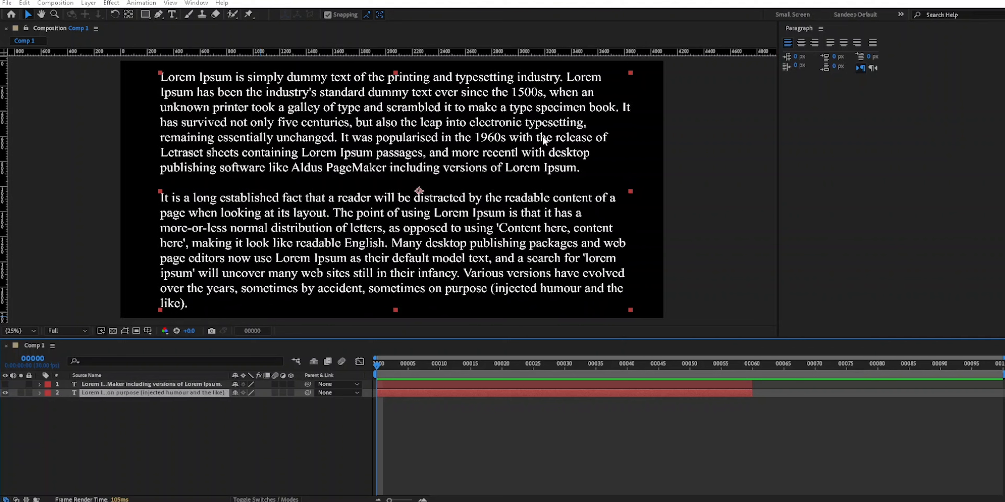
click(894, 183)
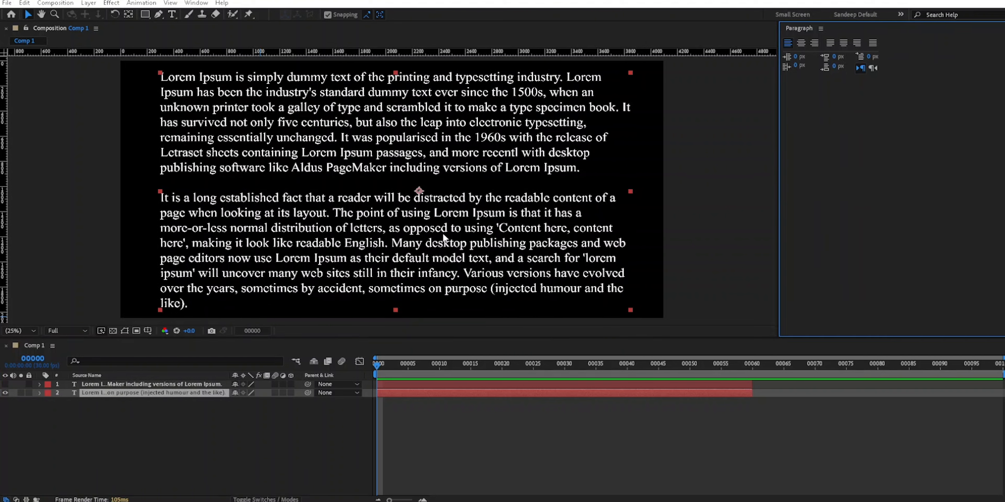
Insert an opening double quotation mark at the very start of the first paragraph.
click(820, 28)
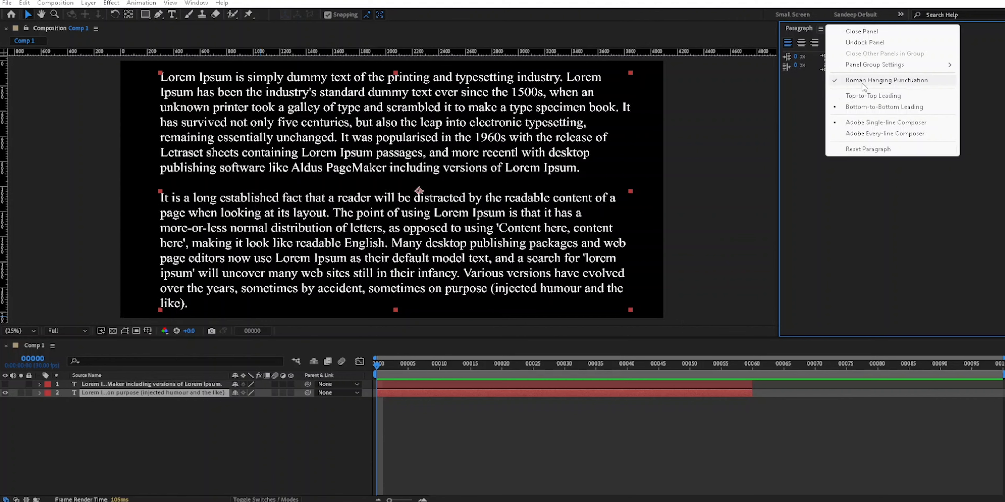
click(182, 80)
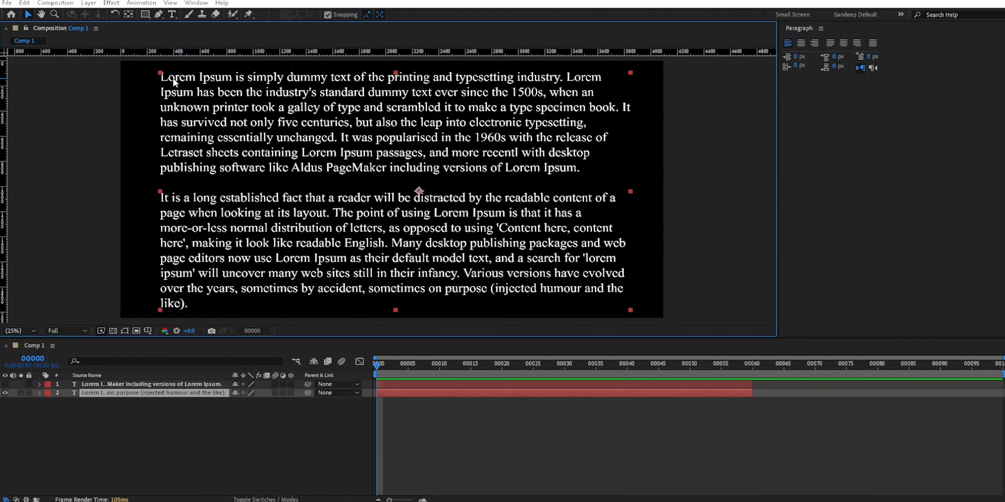
double_click(161, 79)
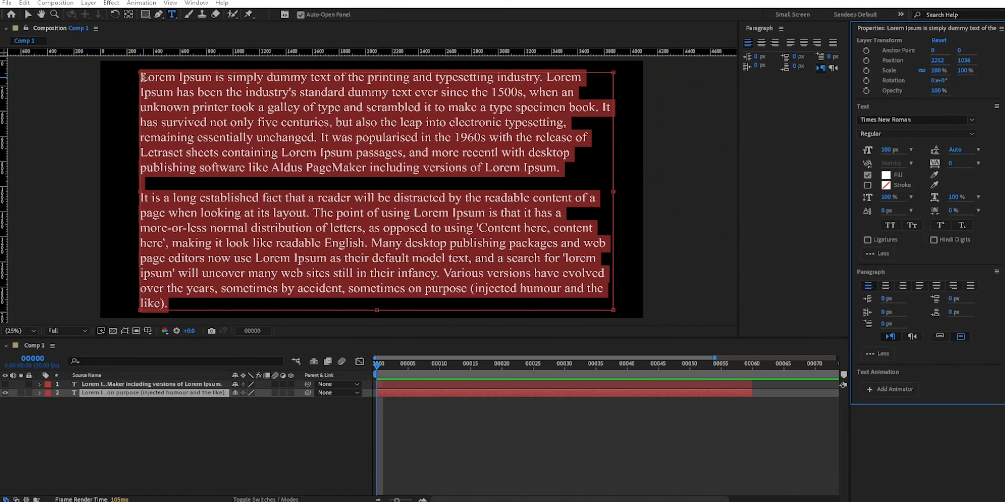
click(143, 78)
text(“)
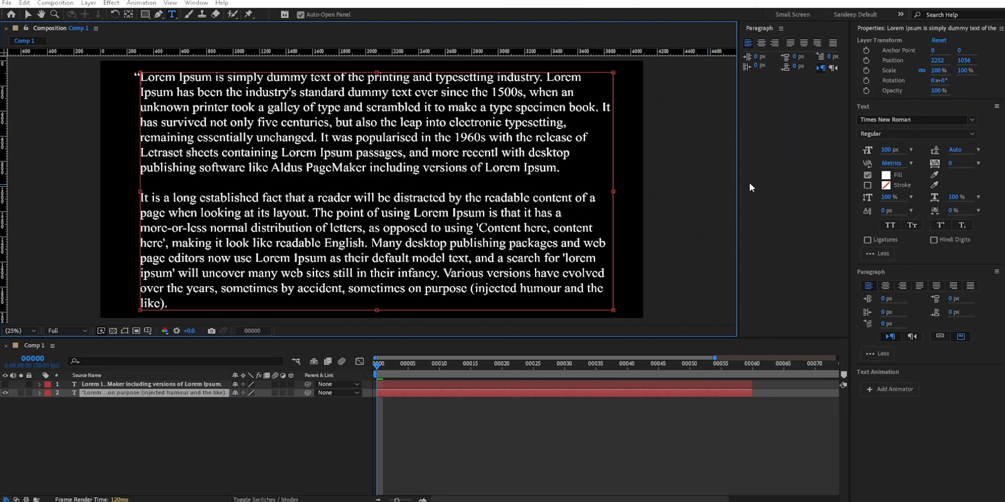
Turn off Roman Hanging Punctuation for the first paragraph with the opening quotation mark.
click(776, 181)
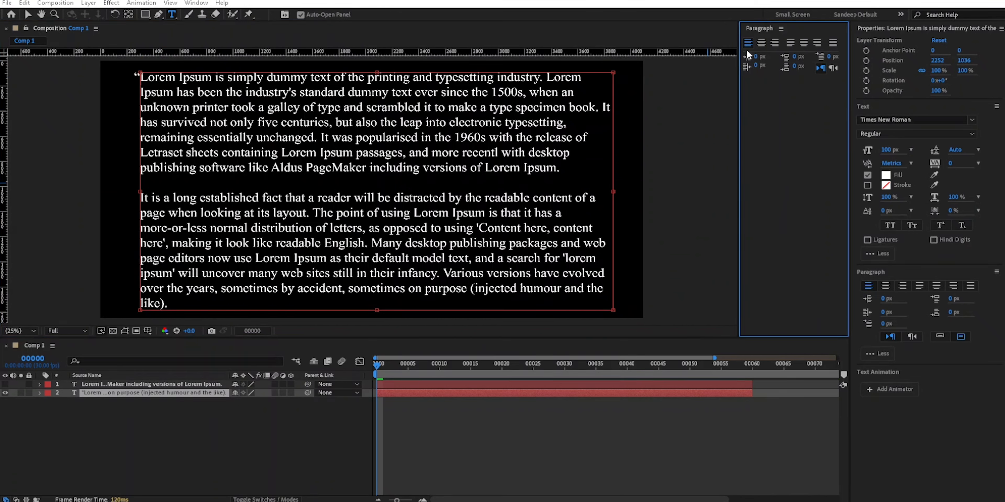
click(781, 28)
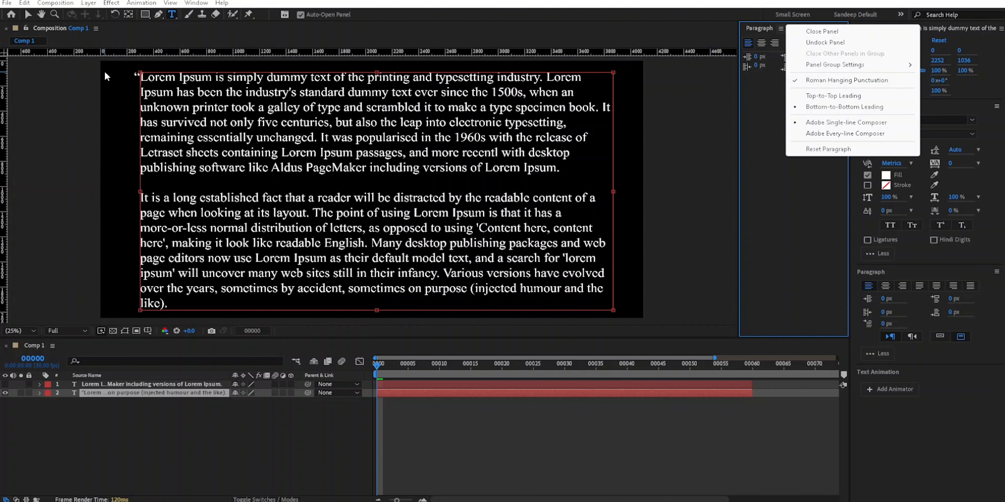
click(807, 80)
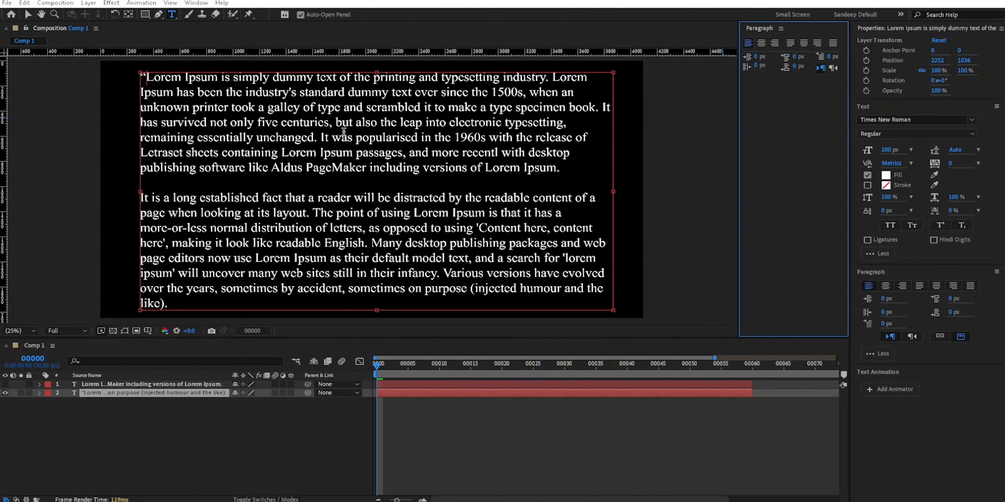
click(781, 29)
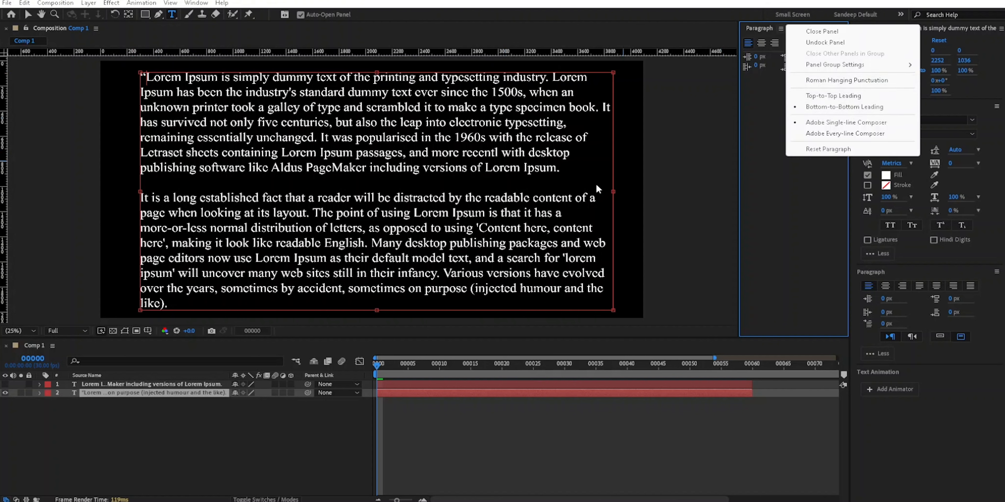
click(769, 221)
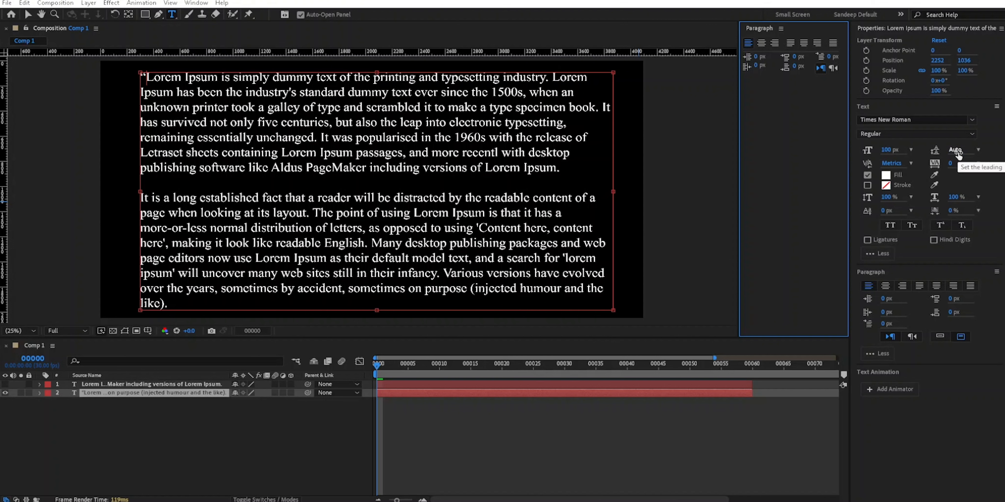
click(969, 170)
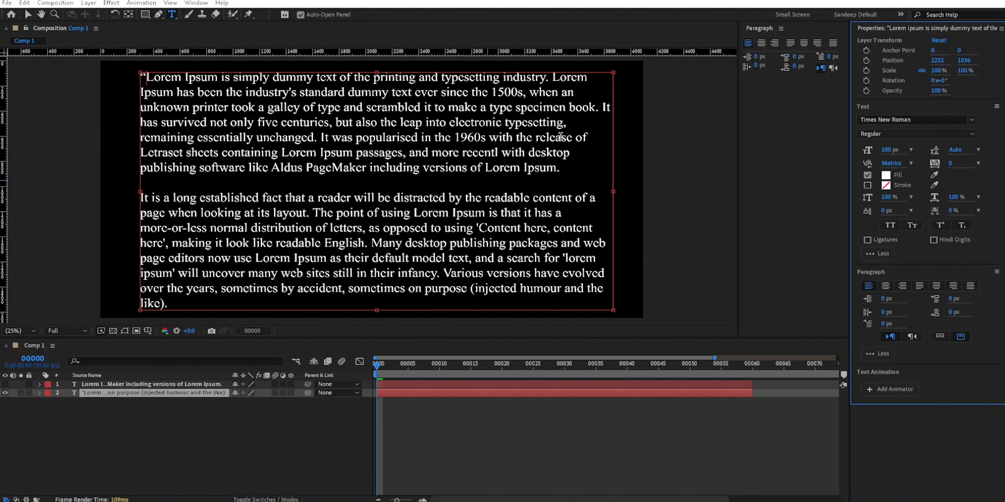
click(780, 28)
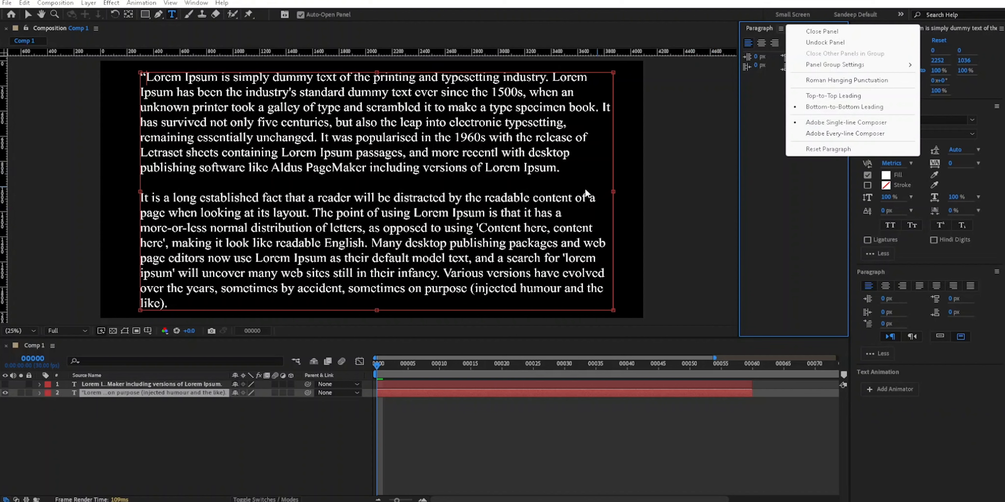
click(485, 212)
Apply the Adobe Every-line Composer to the second paragraph.
click(485, 212)
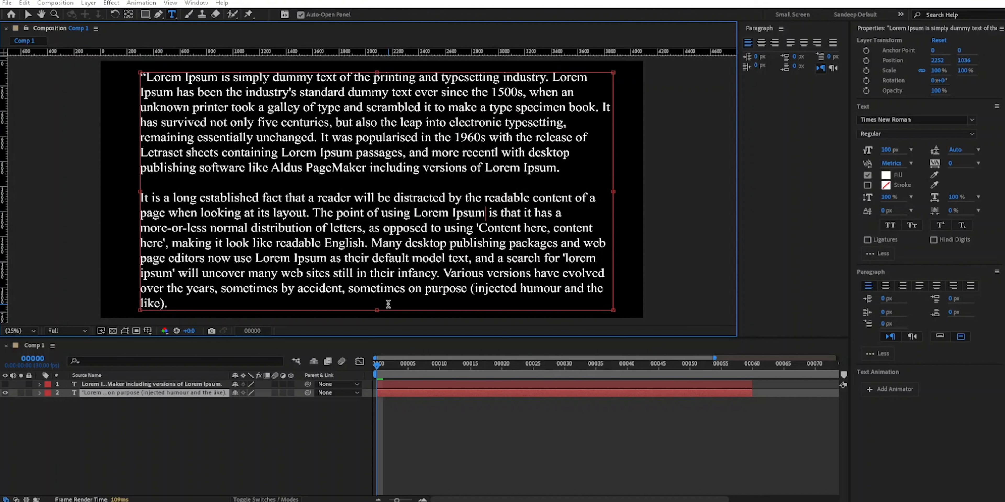
click(781, 28)
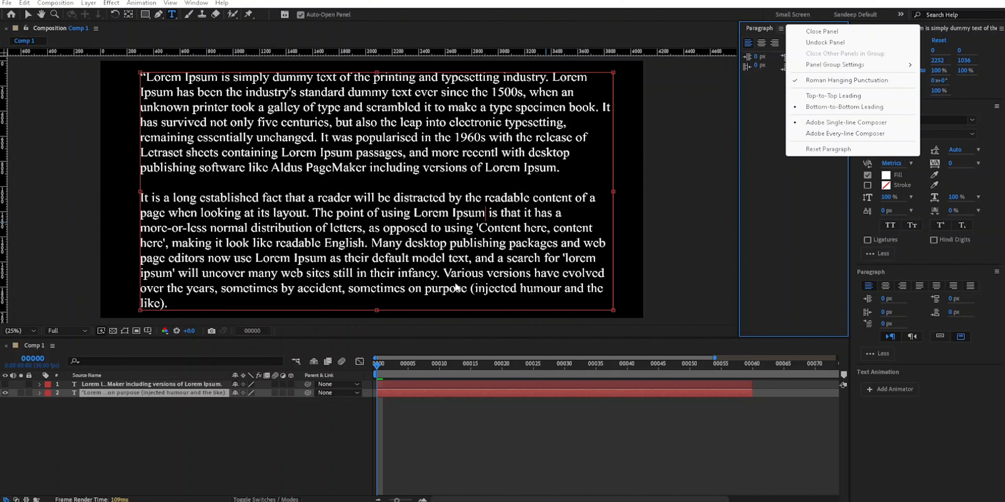
click(815, 134)
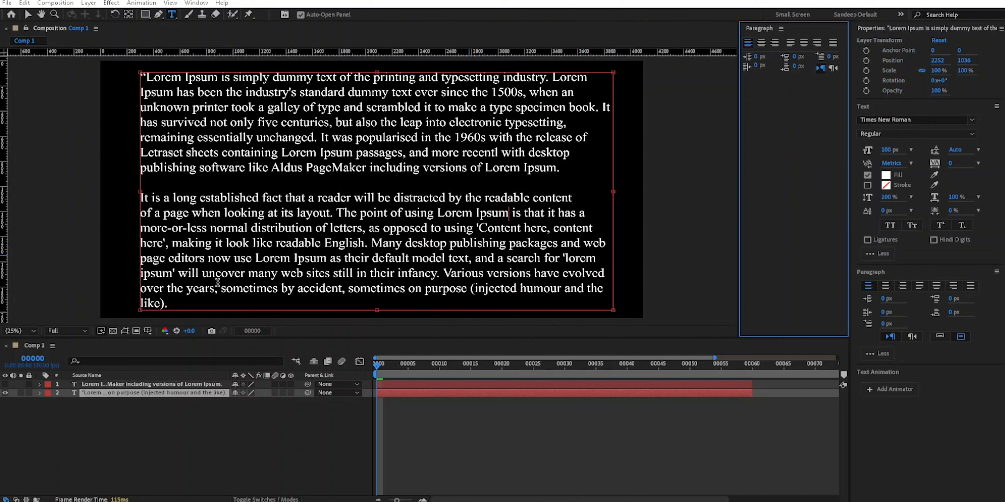
Select the whole second paragraph, switch it to the Adobe Single-line Composer and return it to Every-line.
drag(168, 307, 140, 197)
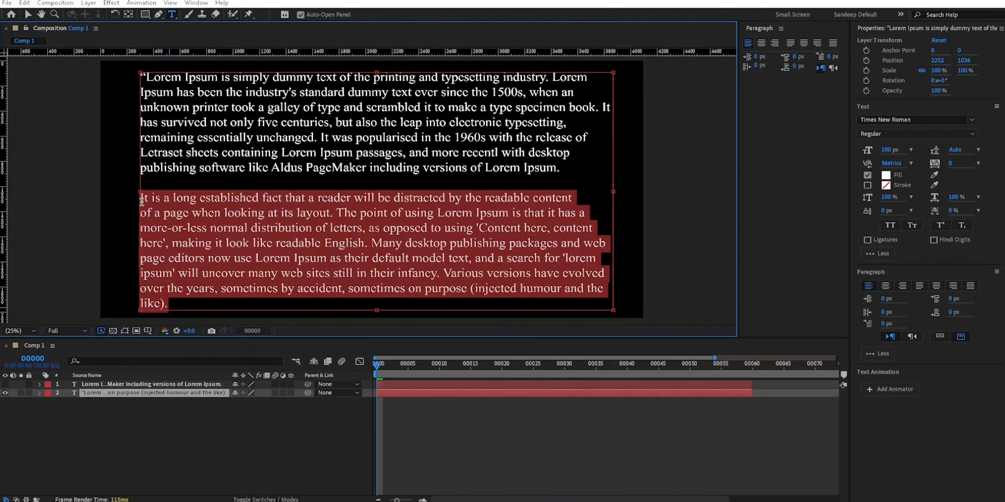
click(781, 28)
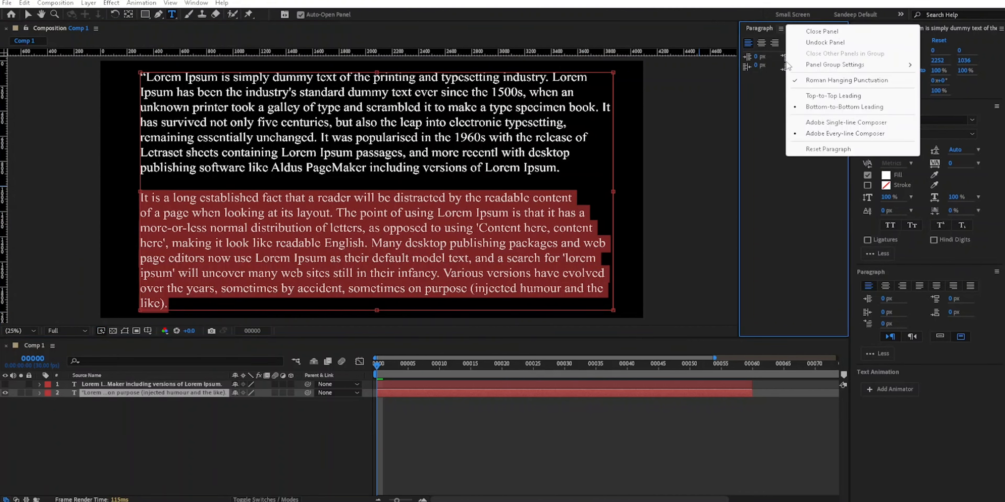
click(811, 122)
click(780, 28)
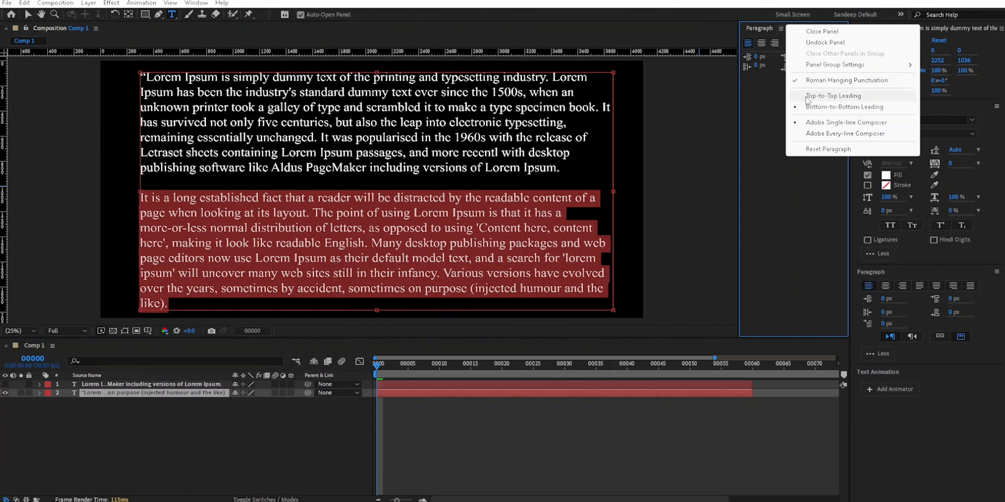
click(811, 135)
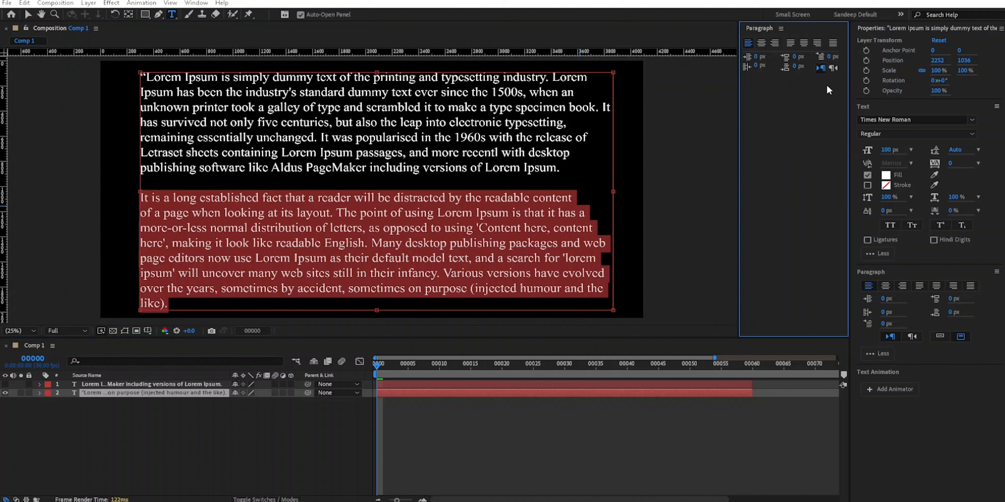
click(781, 28)
click(812, 135)
click(577, 228)
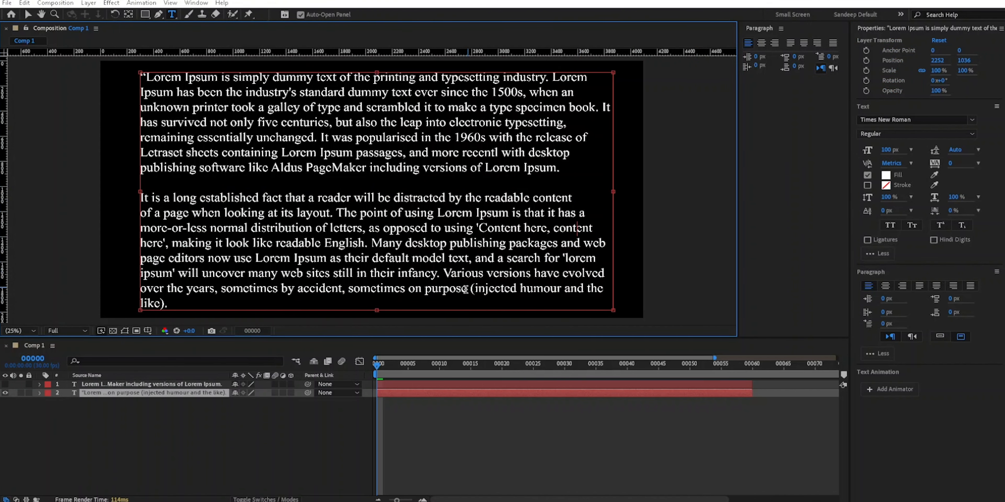
Widen the paragraph text box slightly so the second paragraph's lines reflow.
double_click(489, 199)
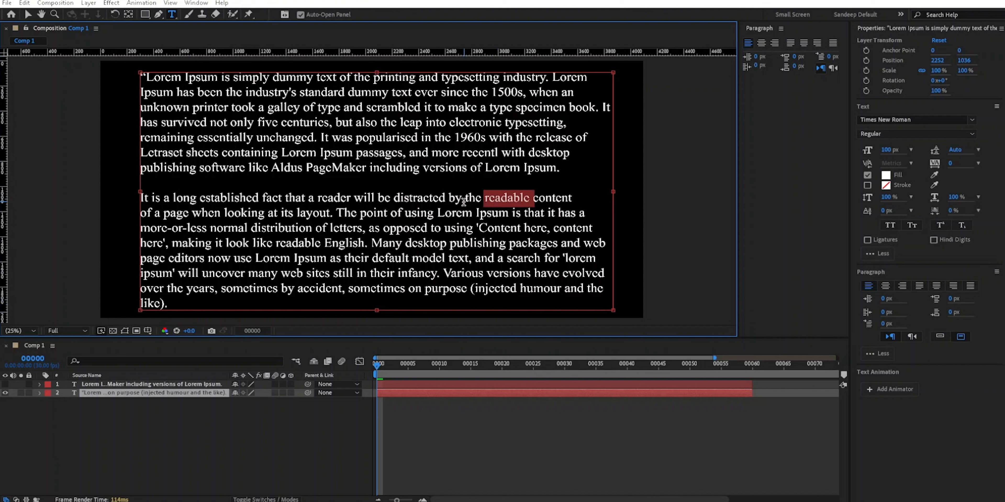
click(568, 273)
drag(614, 310, 623, 308)
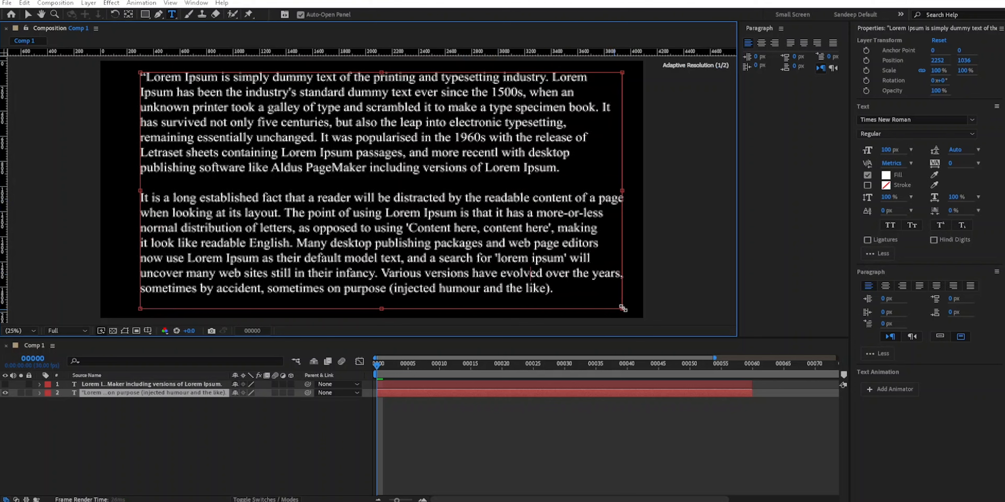
Compare composers on the second paragraph in the wider box by switching to Single-line and back to Every-line.
drag(562, 289, 139, 198)
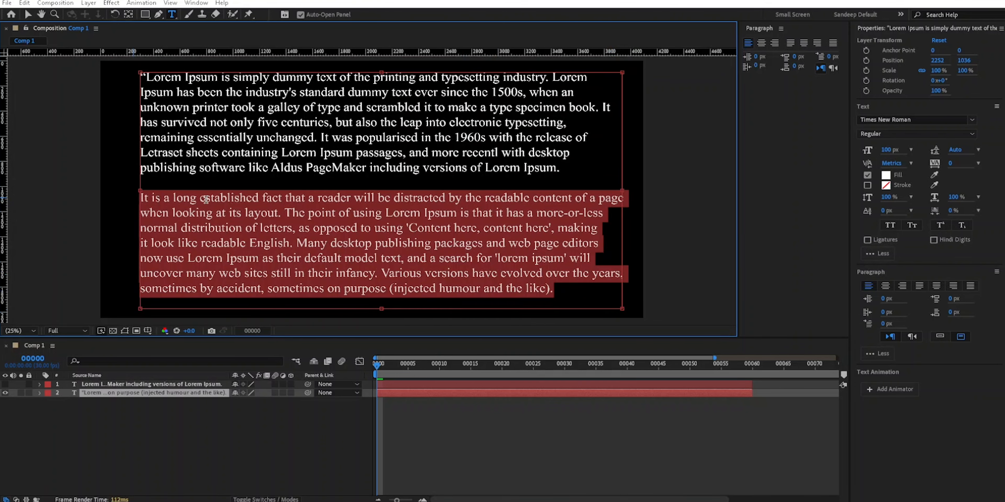
click(781, 28)
click(823, 122)
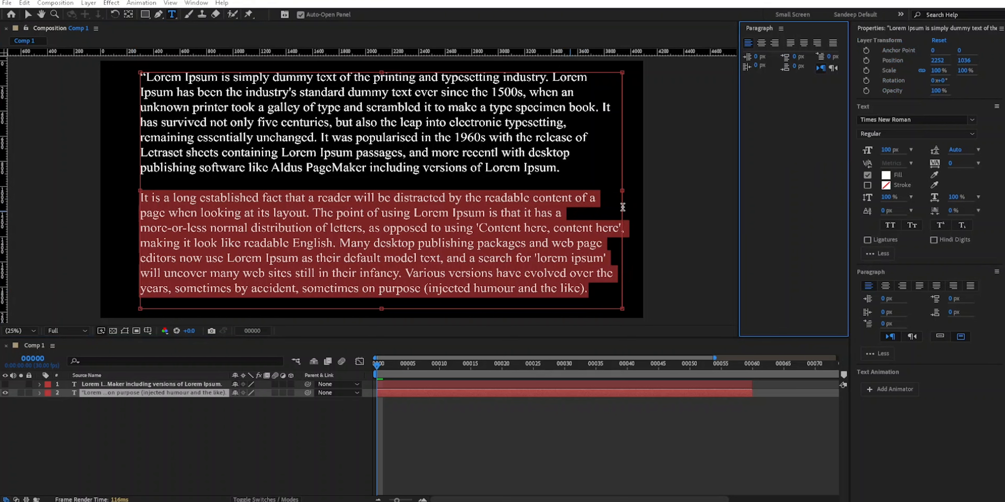
click(780, 28)
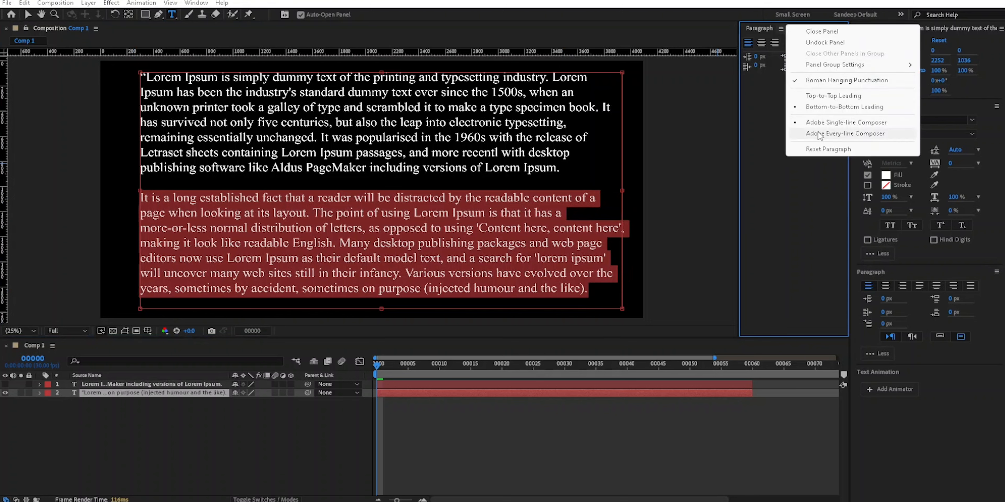
click(822, 138)
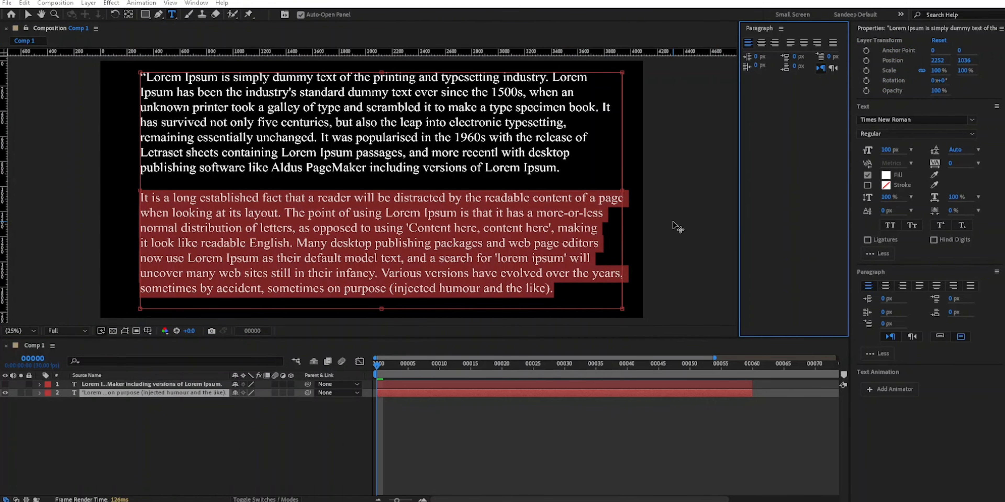
Apply the Adobe Every-line Composer to the first paragraph and turn on its Roman Hanging Punctuation.
drag(560, 170, 138, 66)
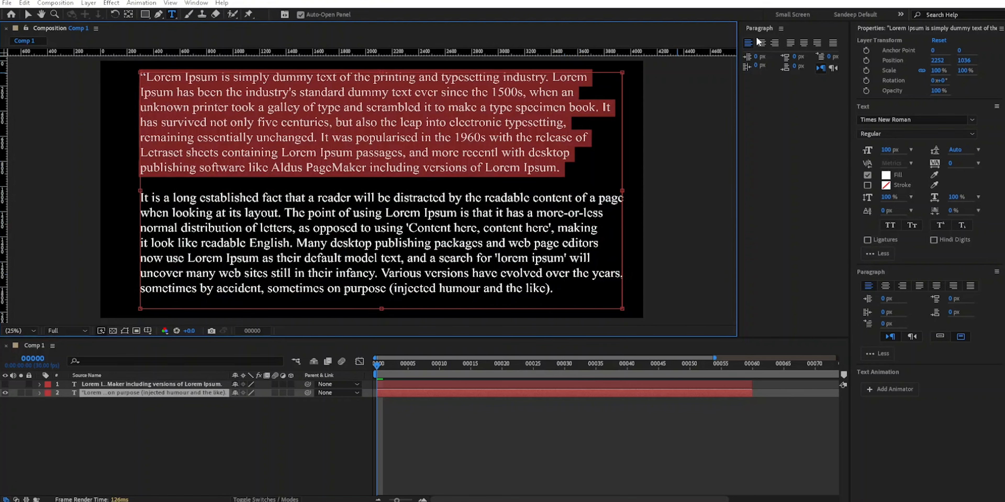
click(781, 29)
click(819, 134)
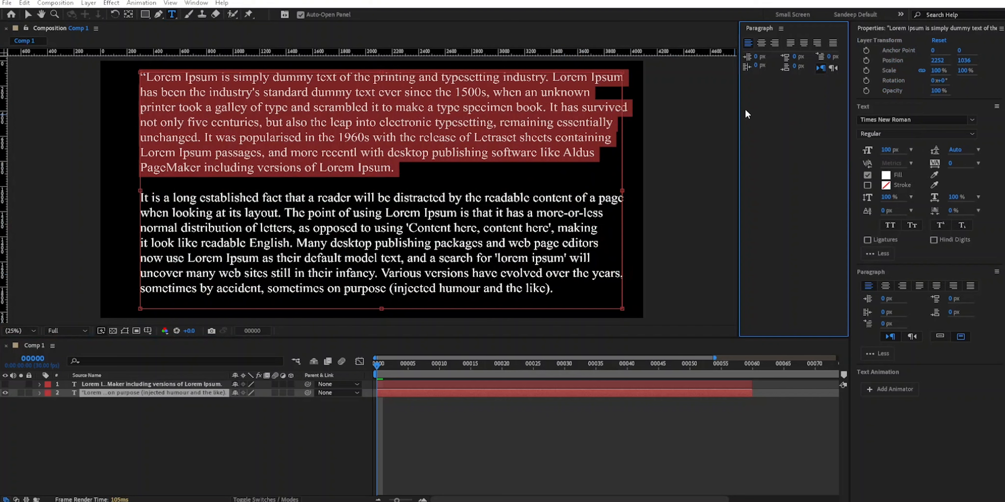
click(781, 28)
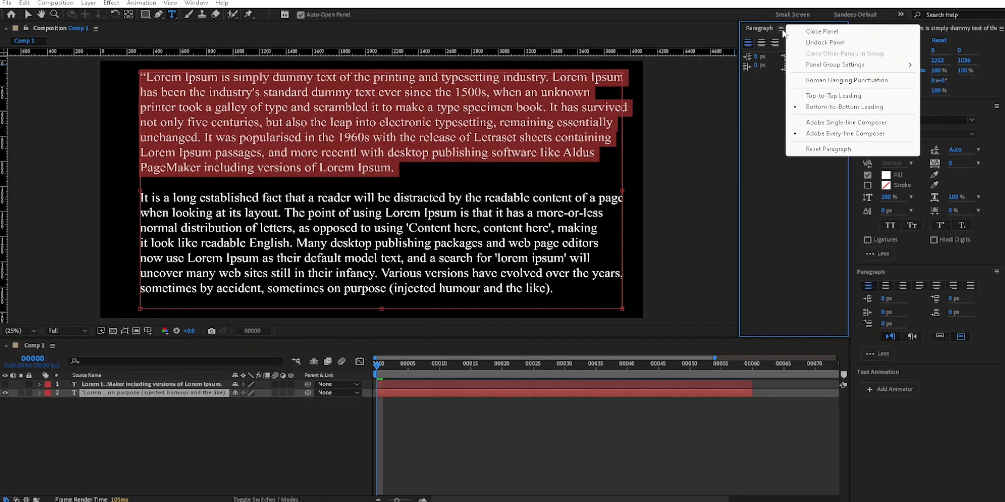
click(806, 82)
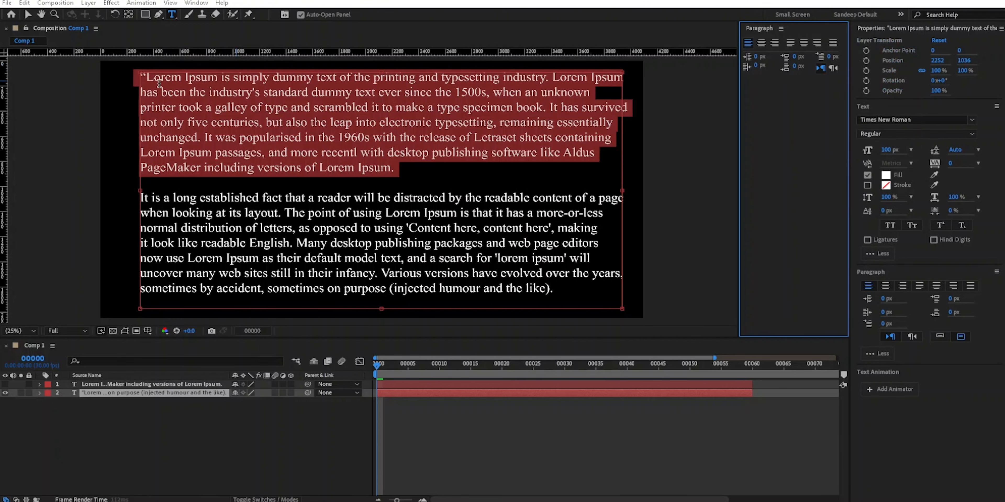
click(566, 154)
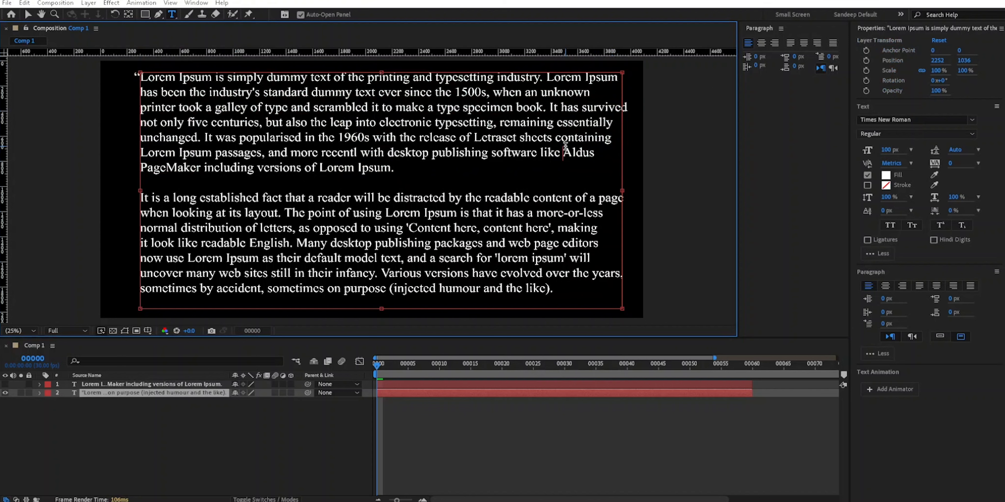
Reset the first paragraph's settings to their defaults and deselect the text layer.
click(780, 28)
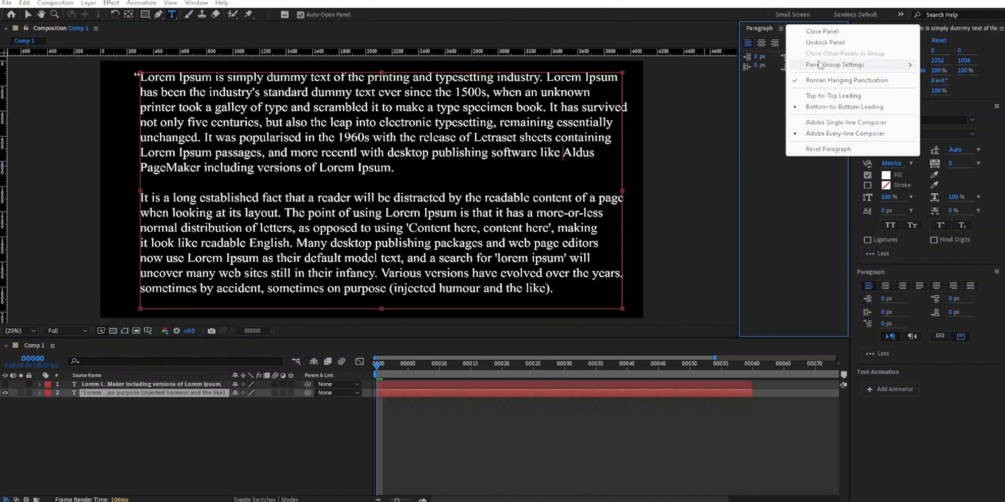
click(808, 200)
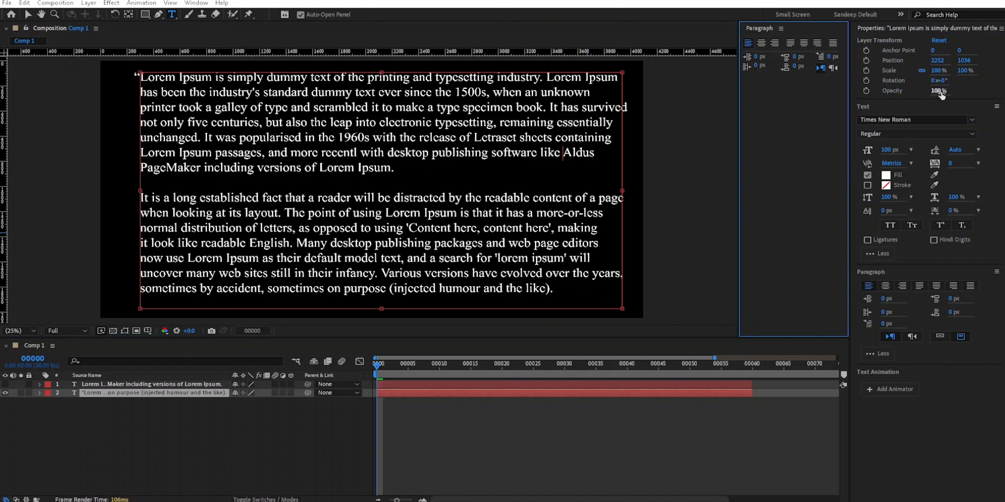
click(936, 319)
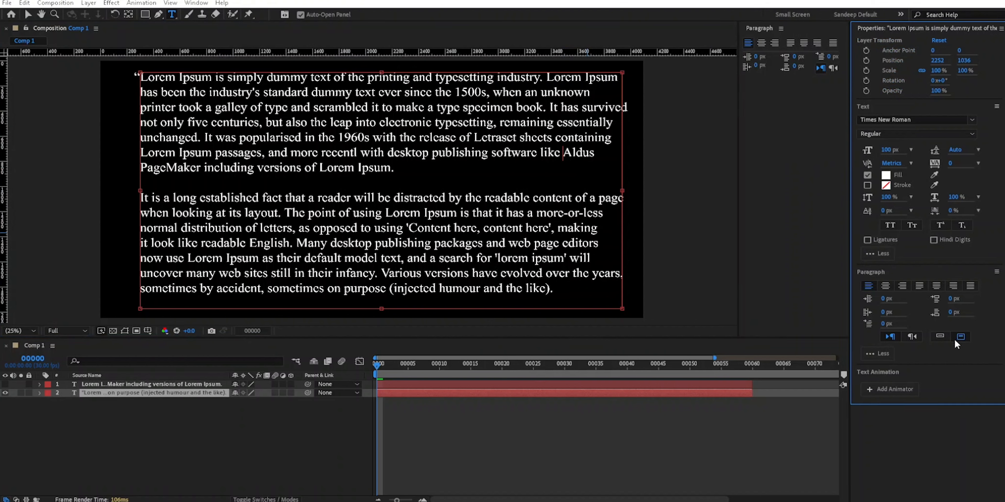
click(996, 272)
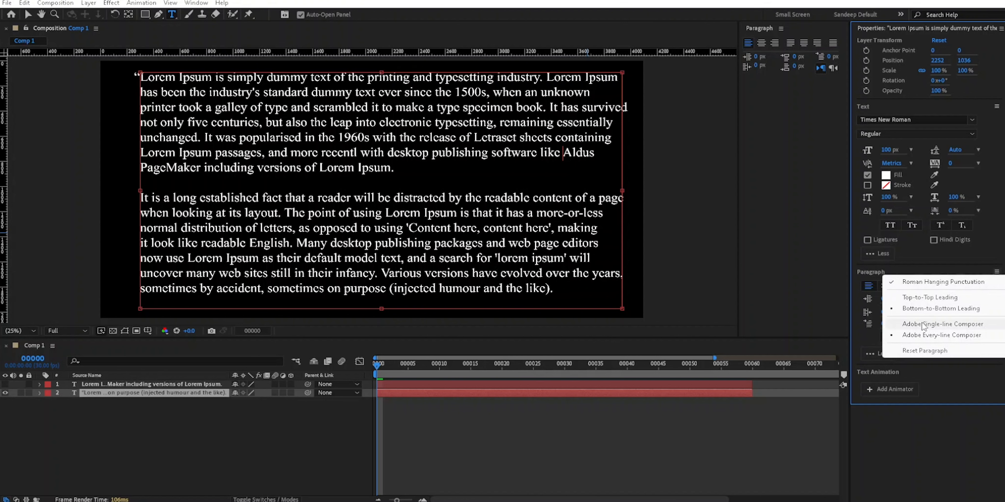
click(923, 351)
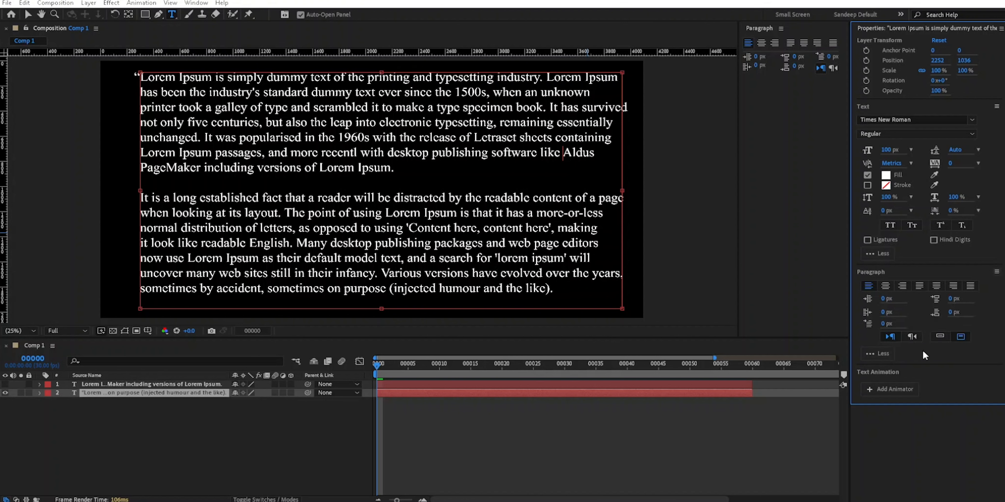
click(680, 468)
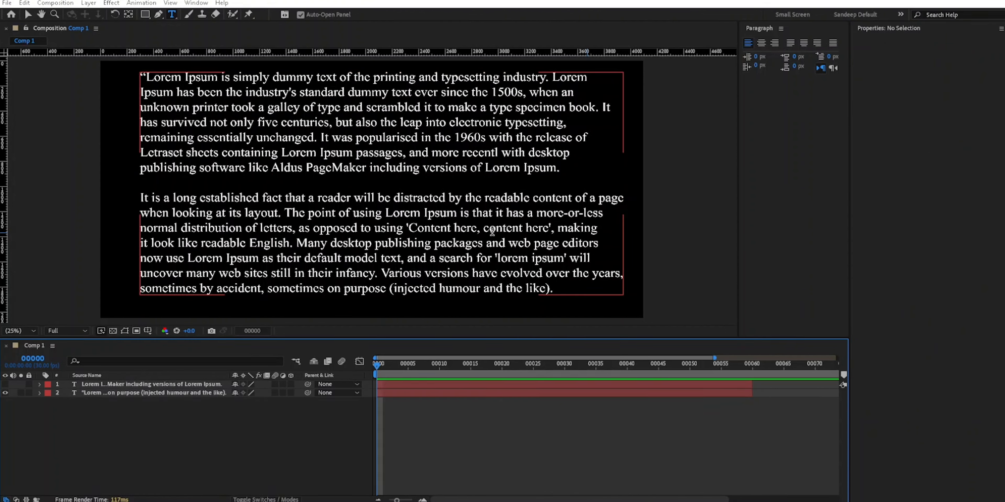